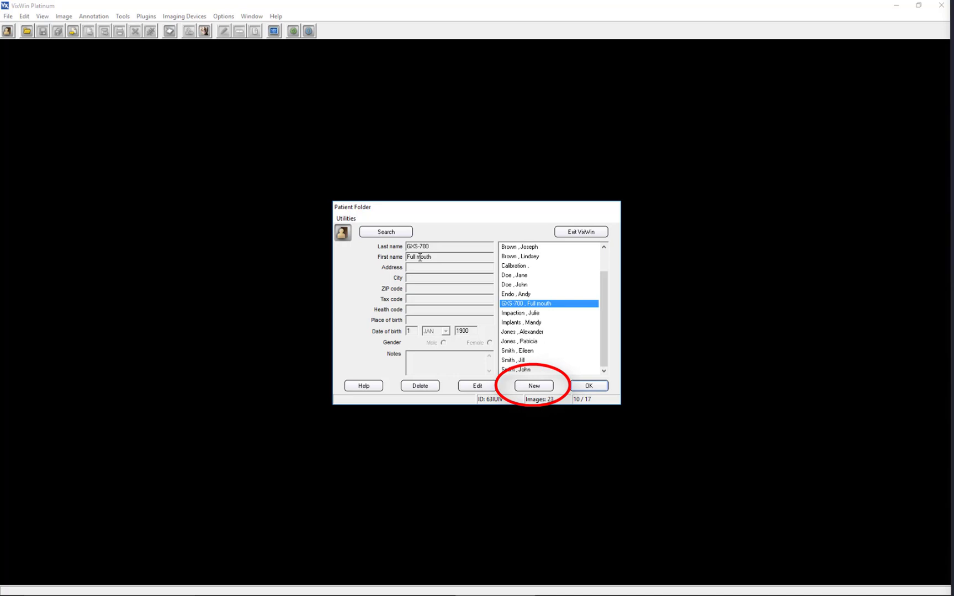
Step: Start a new patient record and enter the patient's last and first name
left_click(522, 387)
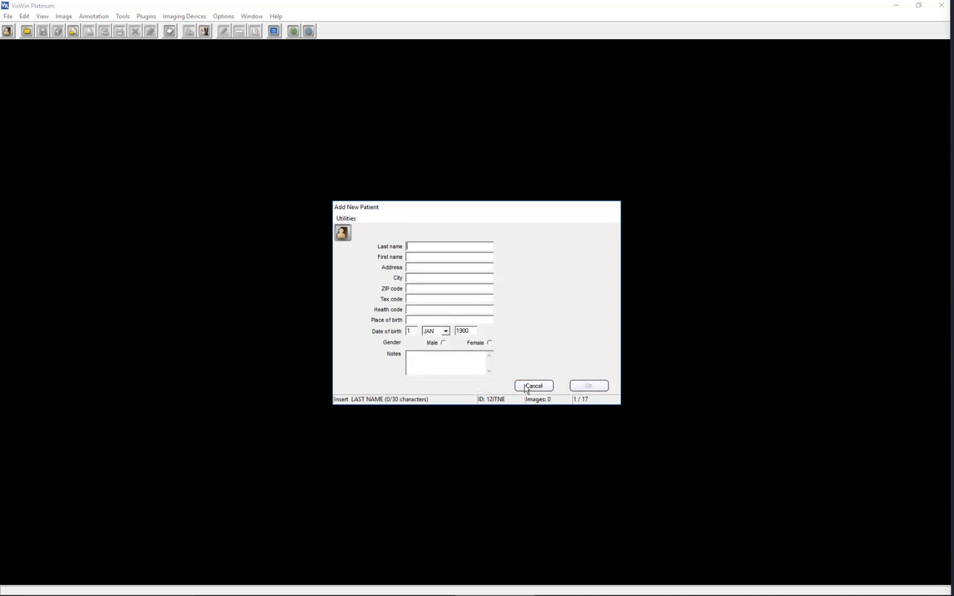
type("Smith")
key("Tab")
type("John")
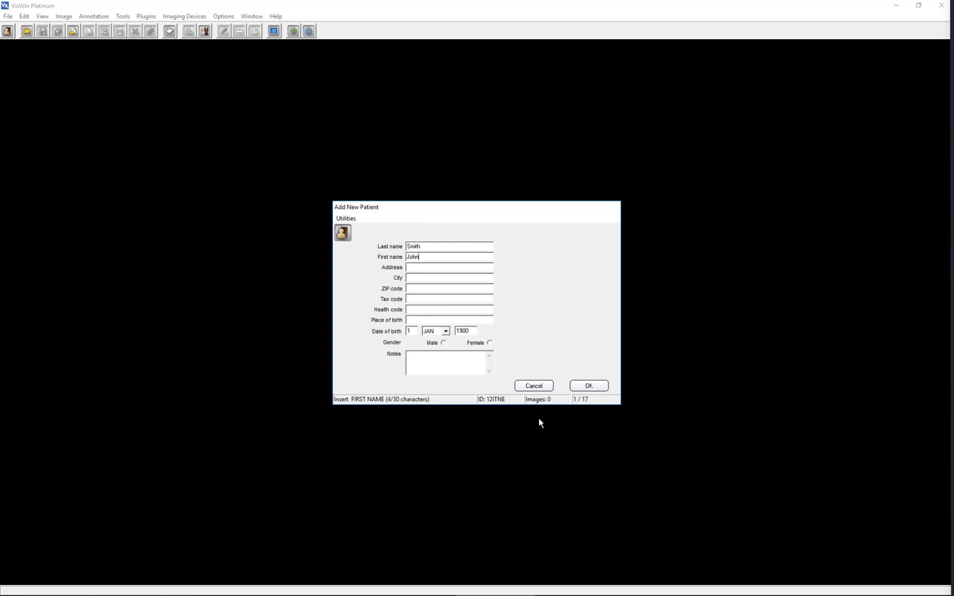
Step: Enter the new patient's birth month and year, set the gender to Male, and save the record despite the duplicate name
left_click(446, 331)
left_click(429, 359)
left_click(473, 330)
double_click(473, 330)
type("1985")
left_click(443, 342)
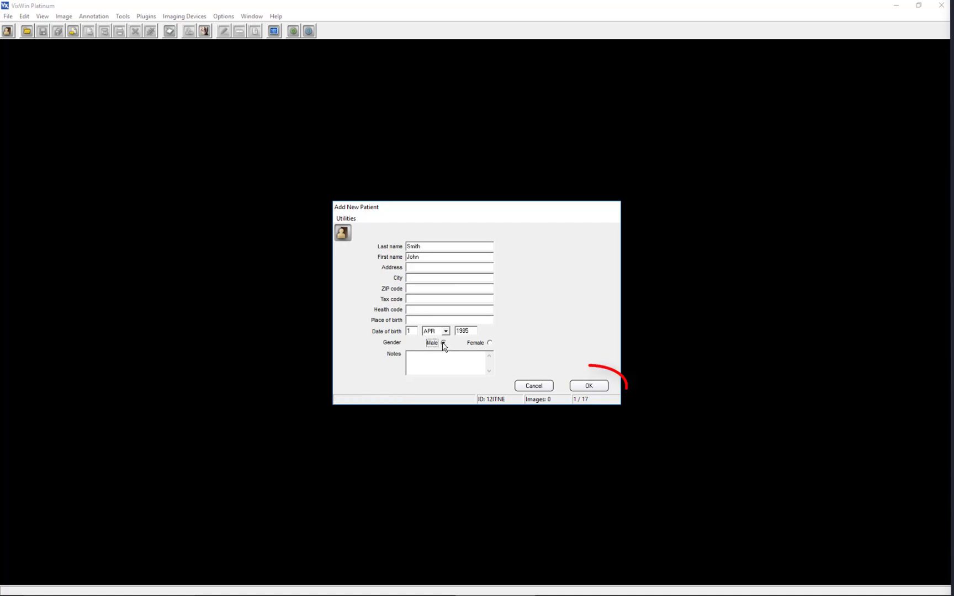
left_click(589, 385)
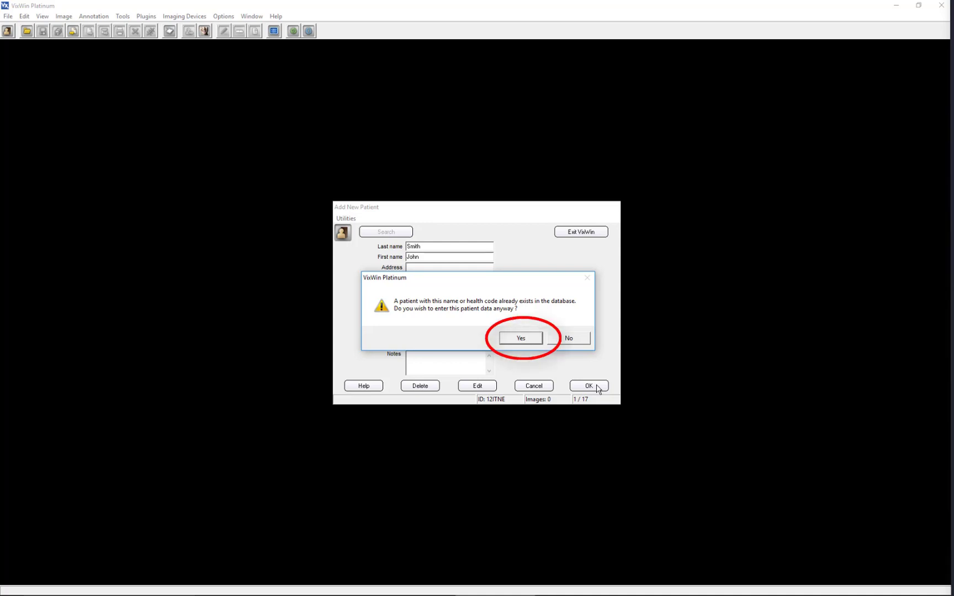
left_click(531, 342)
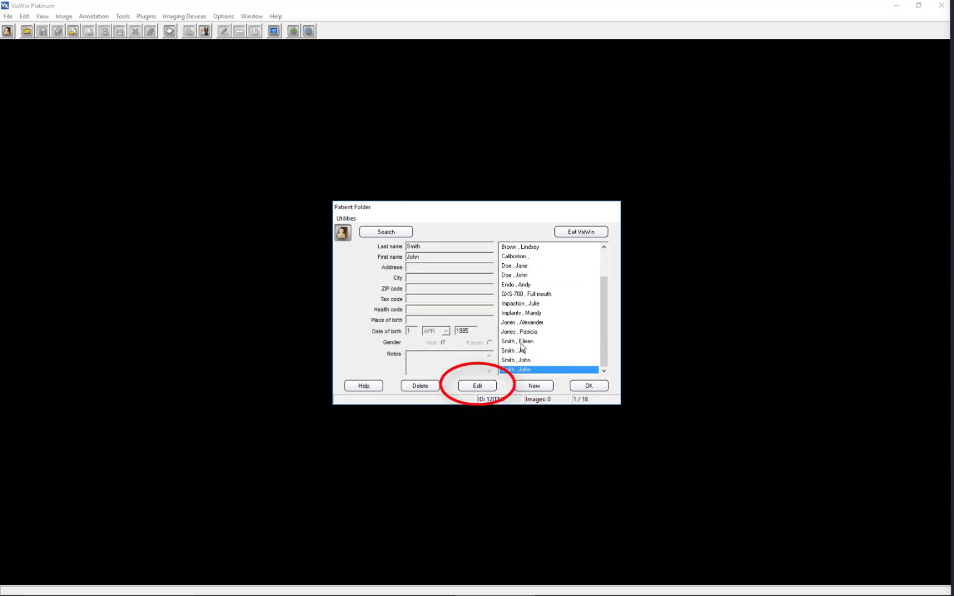
Step: Add the health code to the new patient's information, save it, and open that patient
left_click(485, 388)
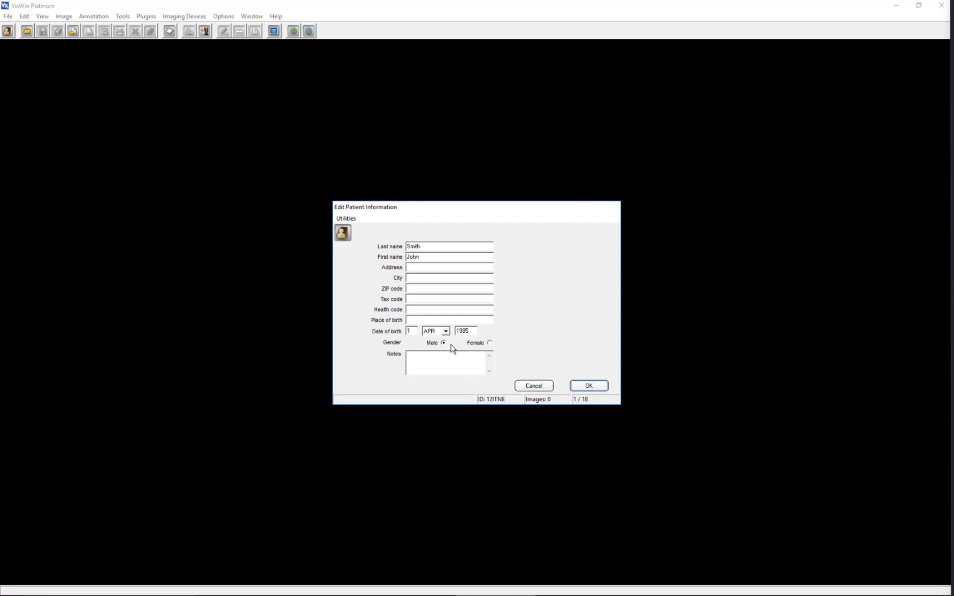
left_click(422, 309)
type("1")
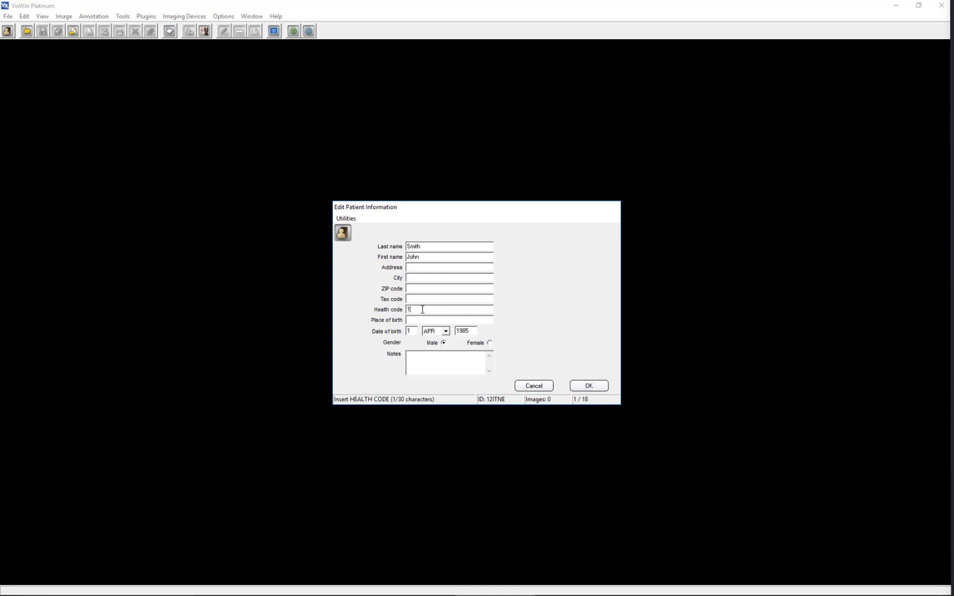
type("2345")
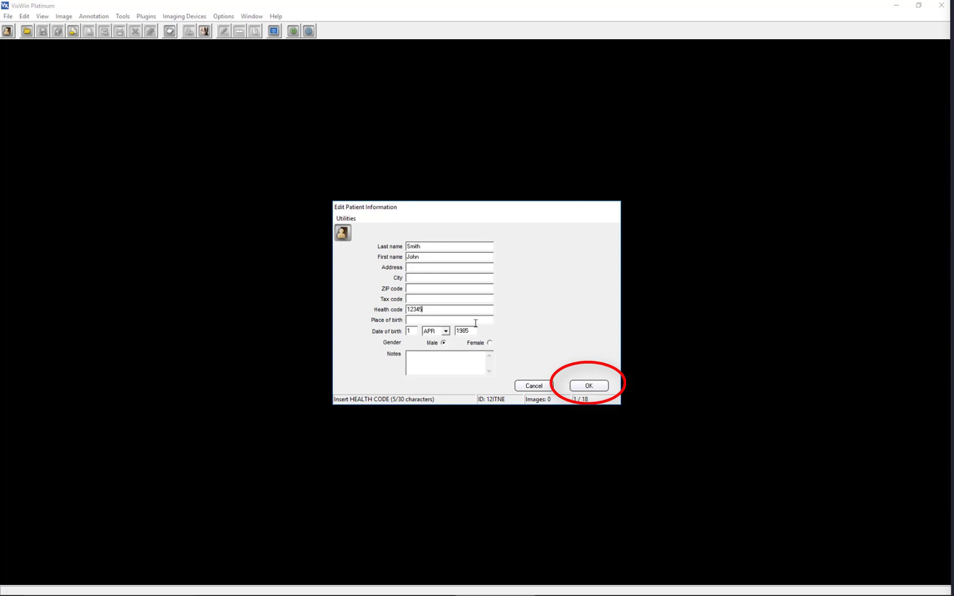
left_click(606, 391)
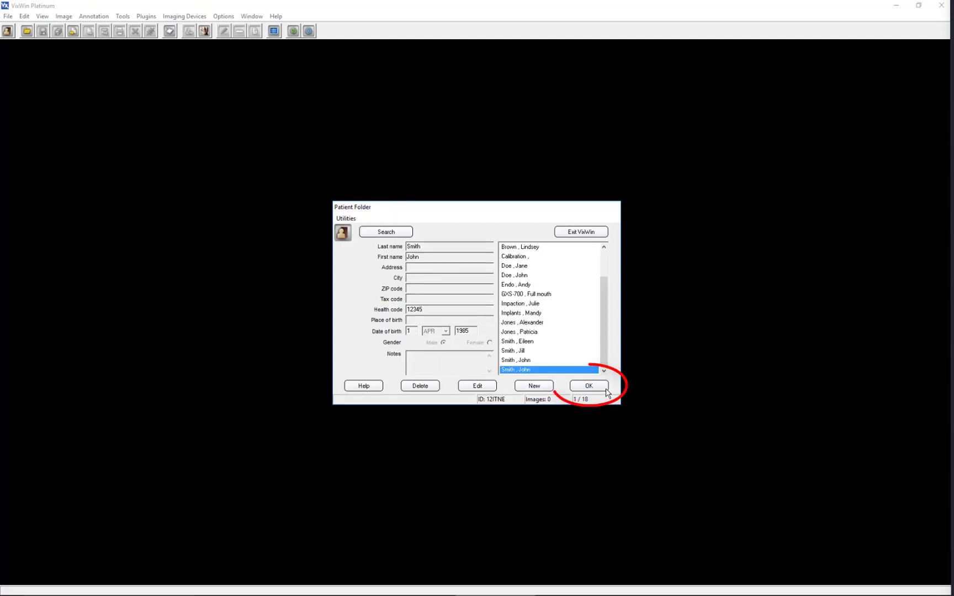
left_click(590, 387)
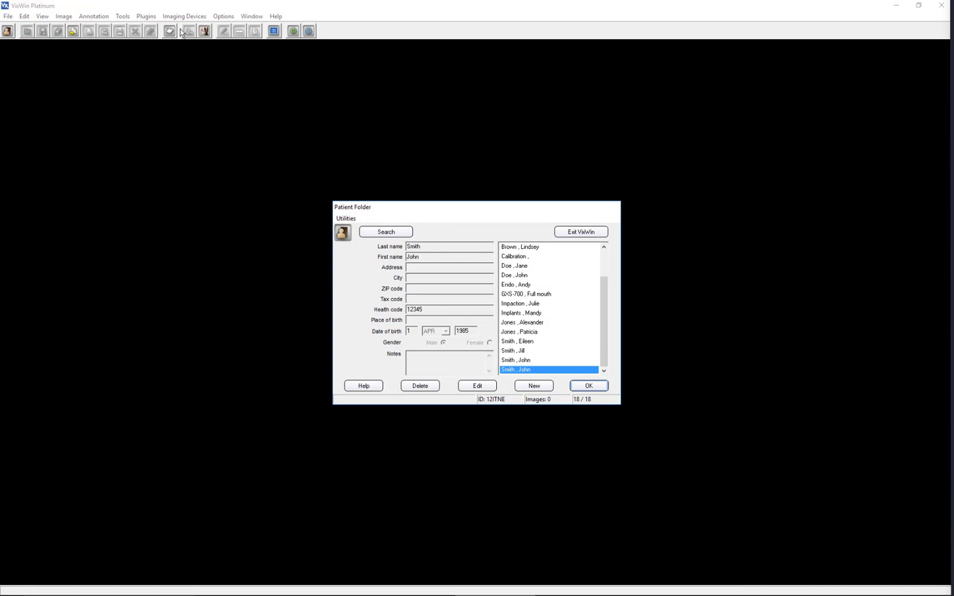
Step: Look through the patient list and search for patients whose last name starts with "GX"
scroll(575, 278, "up", 1)
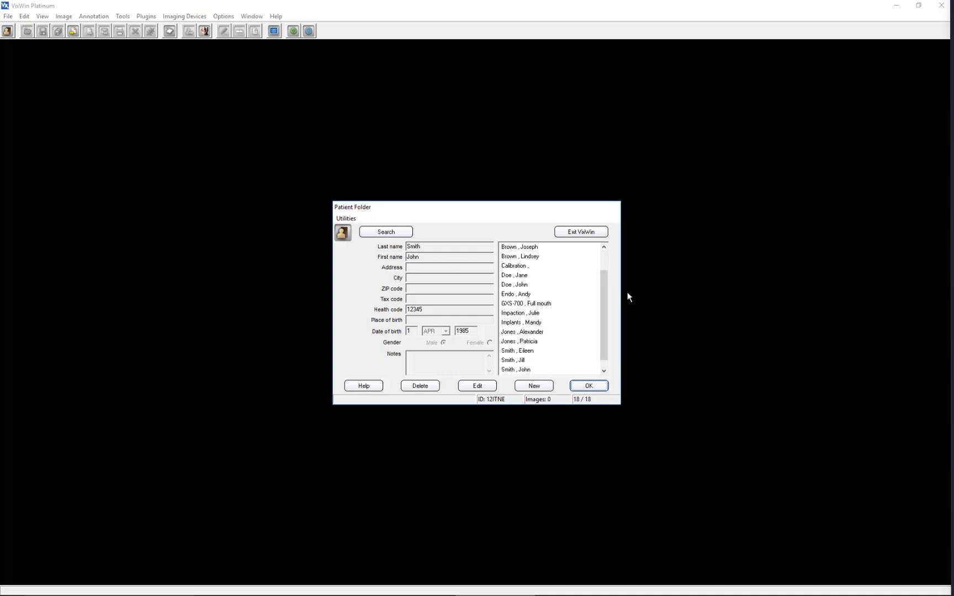
scroll(601, 315, "up", 1)
scroll(607, 315, "up", 2)
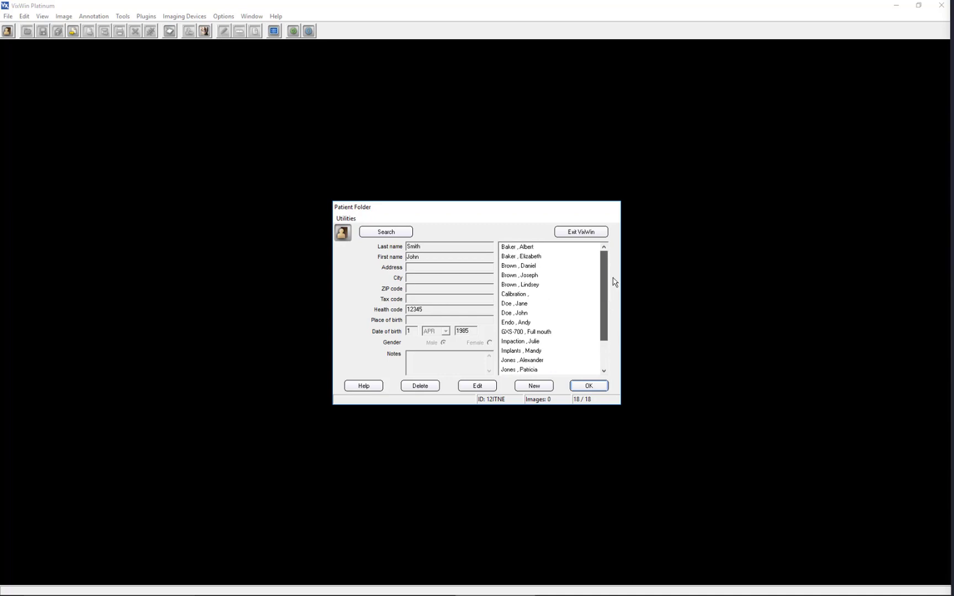
scroll(604, 326, "down", 4)
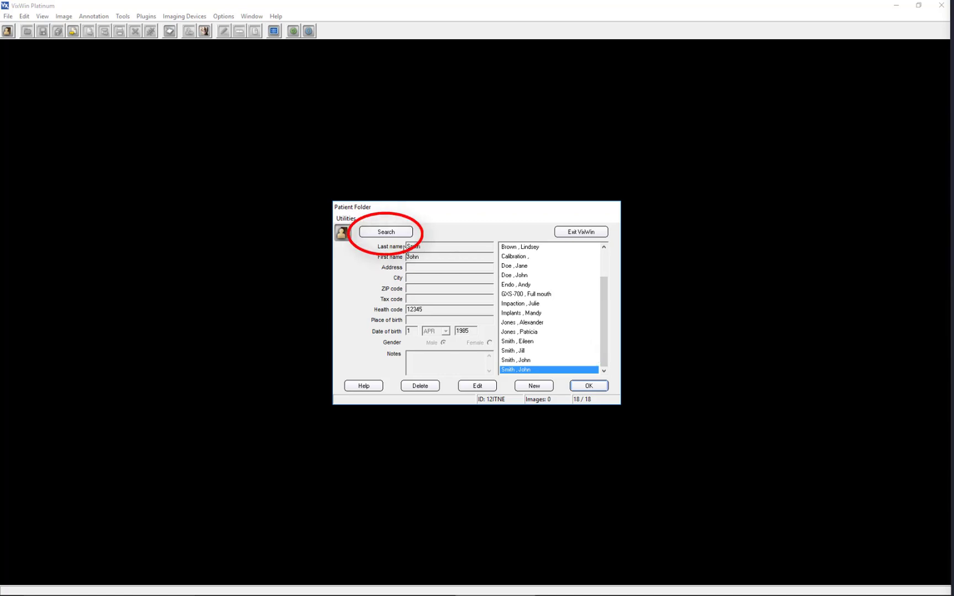
left_click(386, 234)
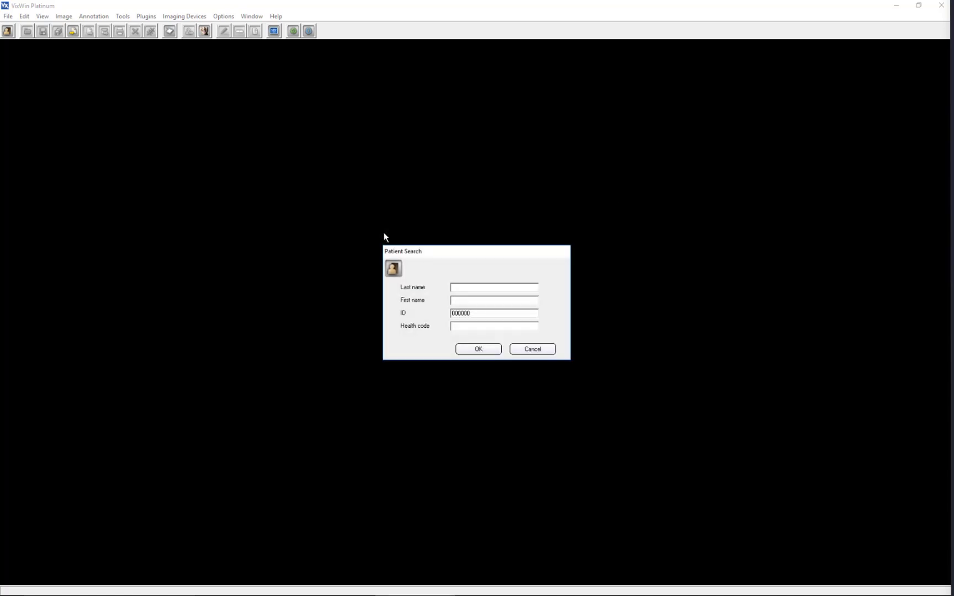
type("GX")
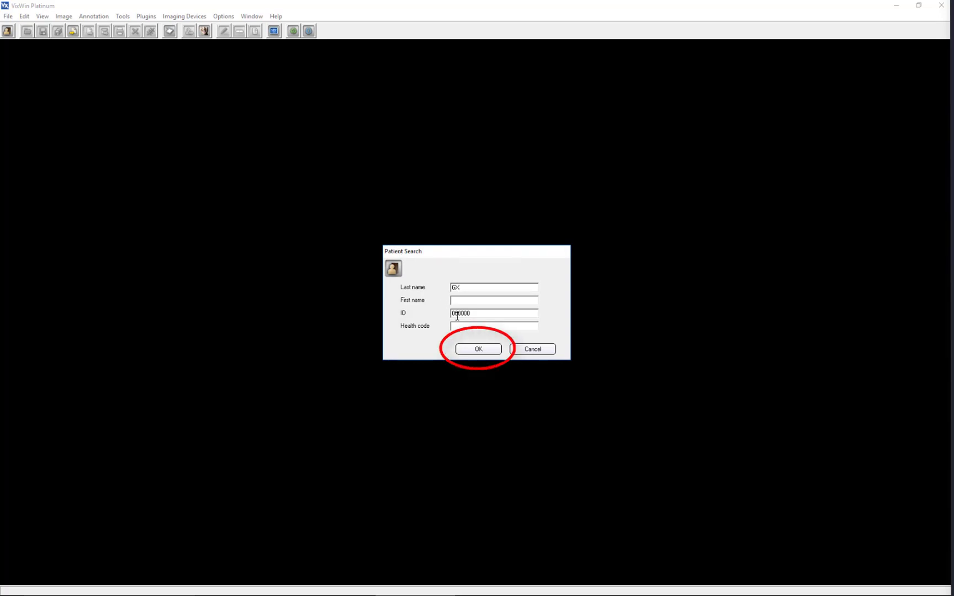
left_click(465, 351)
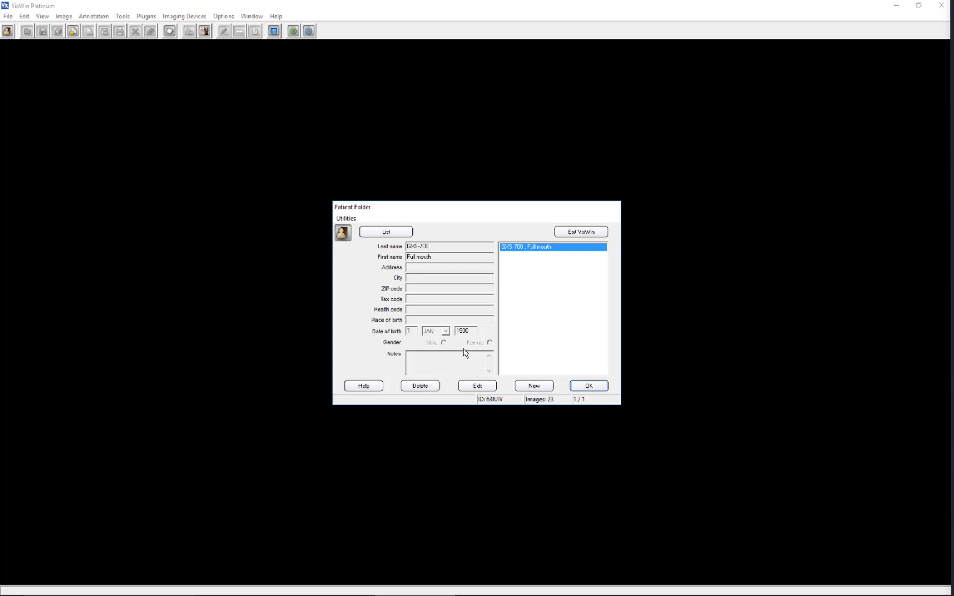
Step: Restore the full patient list and run a new search by another patient's last name
left_click(393, 236)
left_click(393, 235)
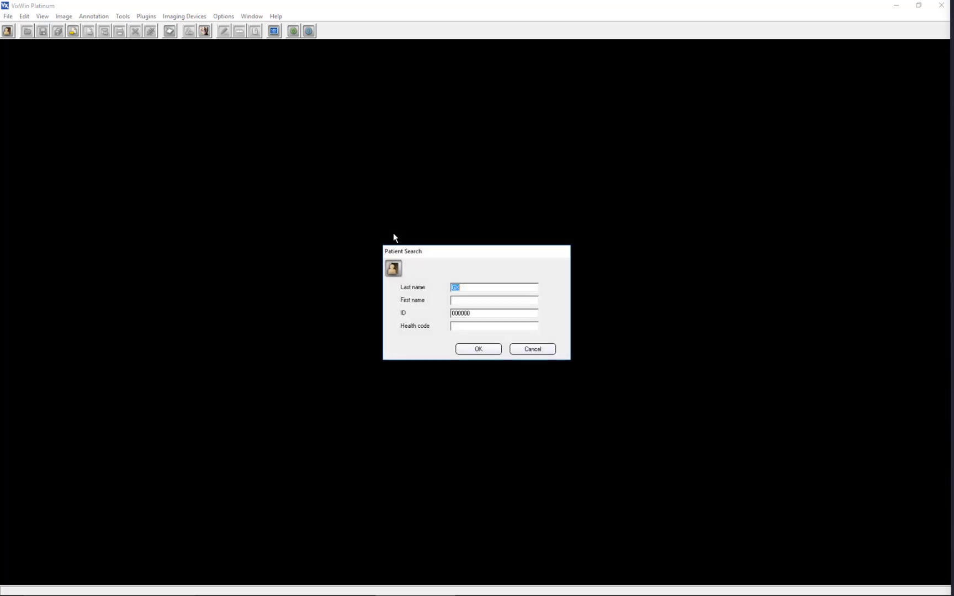
type("Baker")
left_click(468, 352)
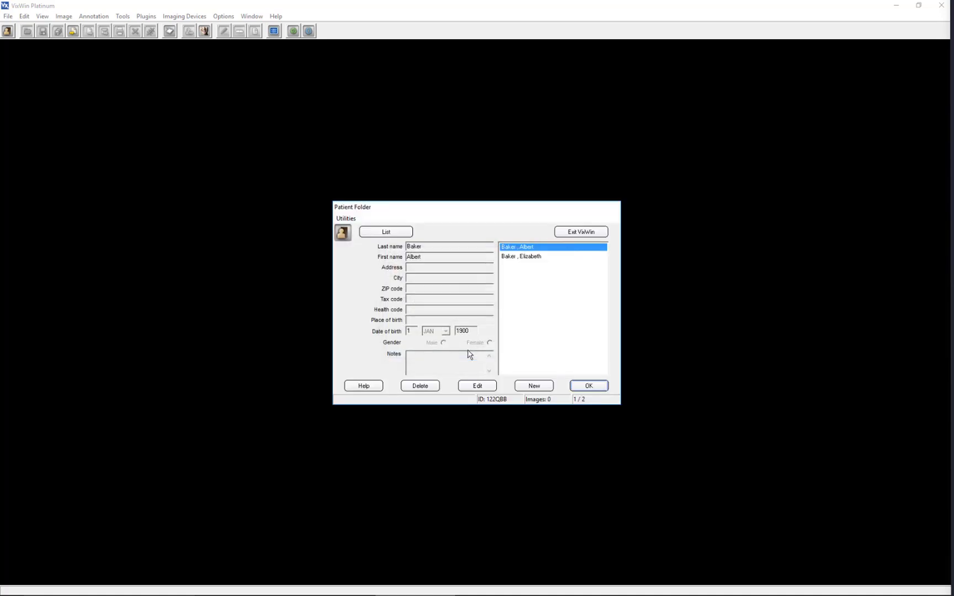
Step: Delete the second patient in the search results together with all of that patient's images
left_click(515, 258)
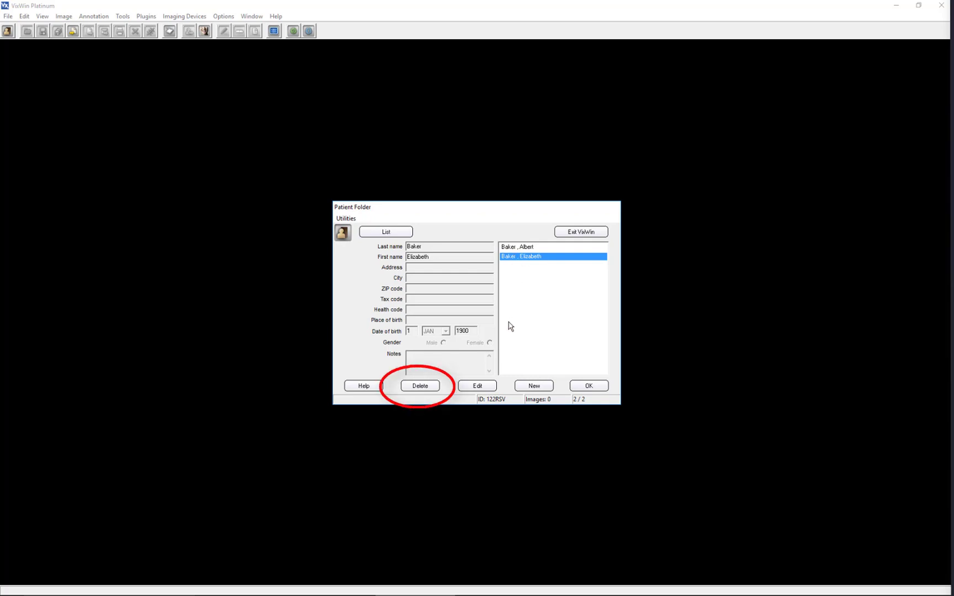
left_click(429, 389)
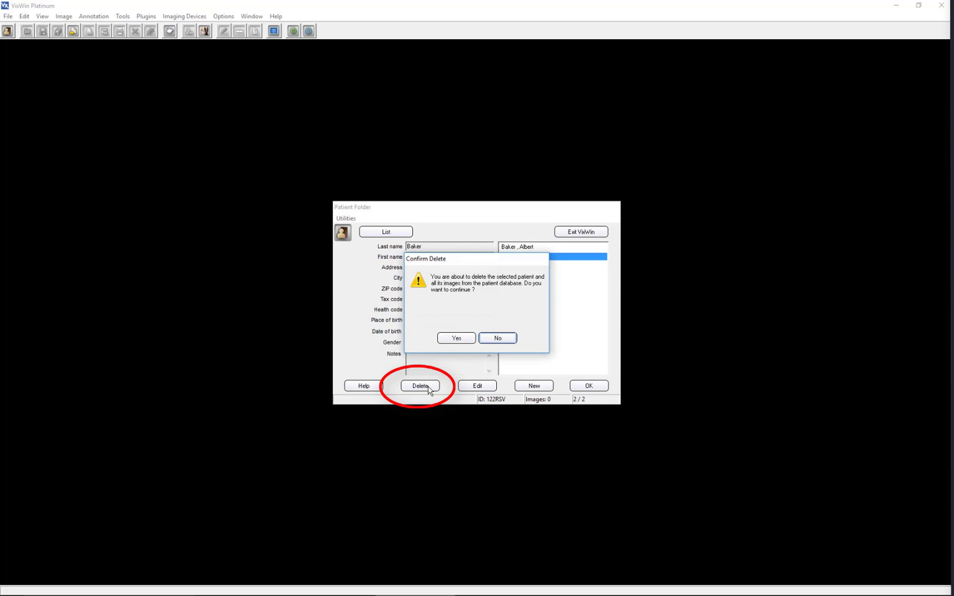
left_click(457, 338)
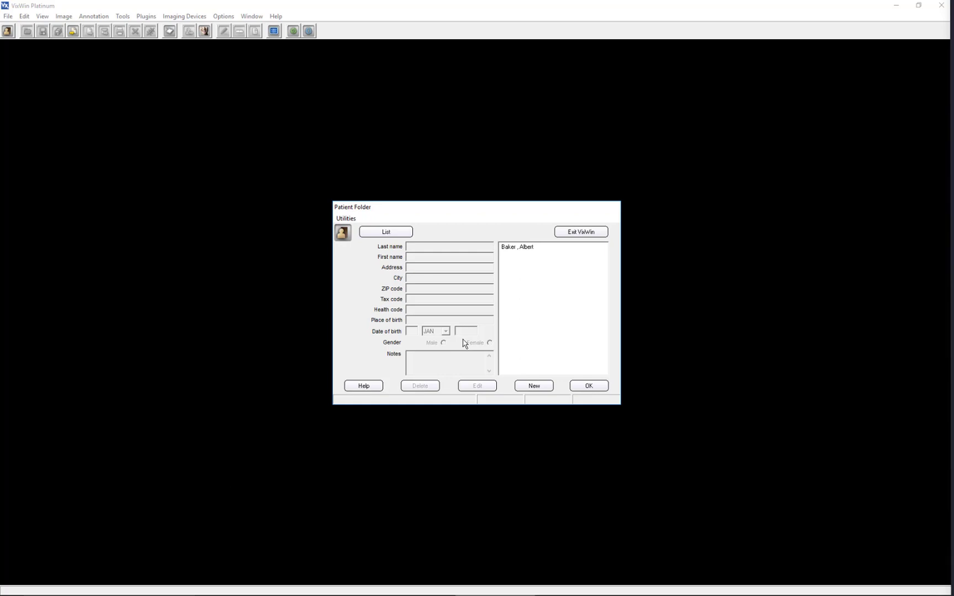
Step: Return to the full patient list and conceal the second patient in it
left_click(387, 234)
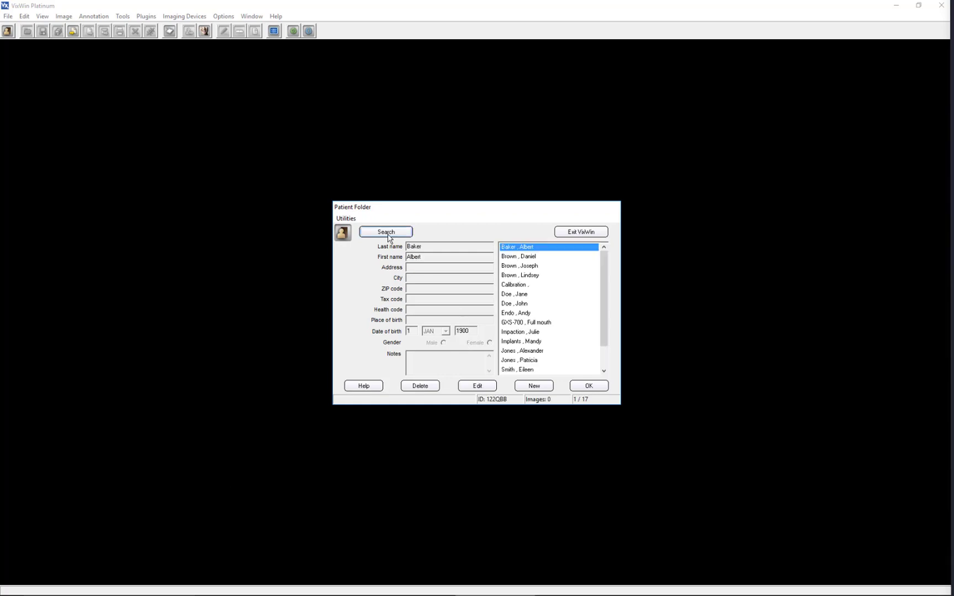
left_click(523, 259)
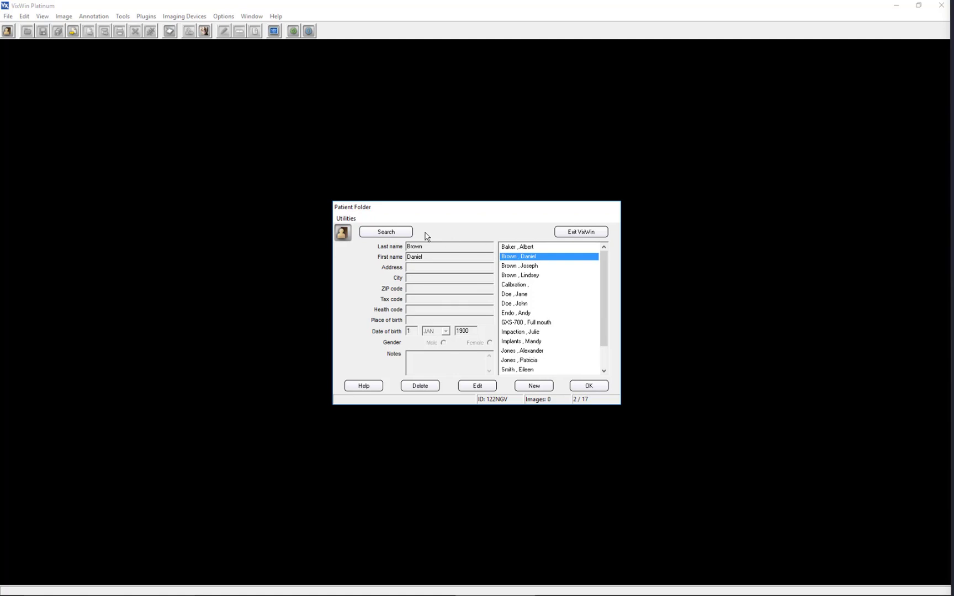
left_click(353, 220)
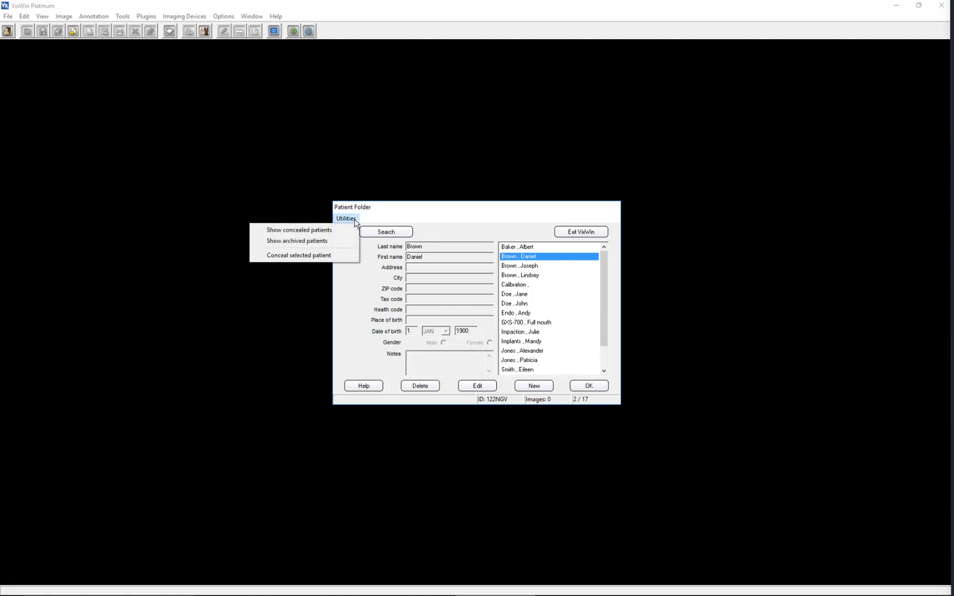
left_click(333, 256)
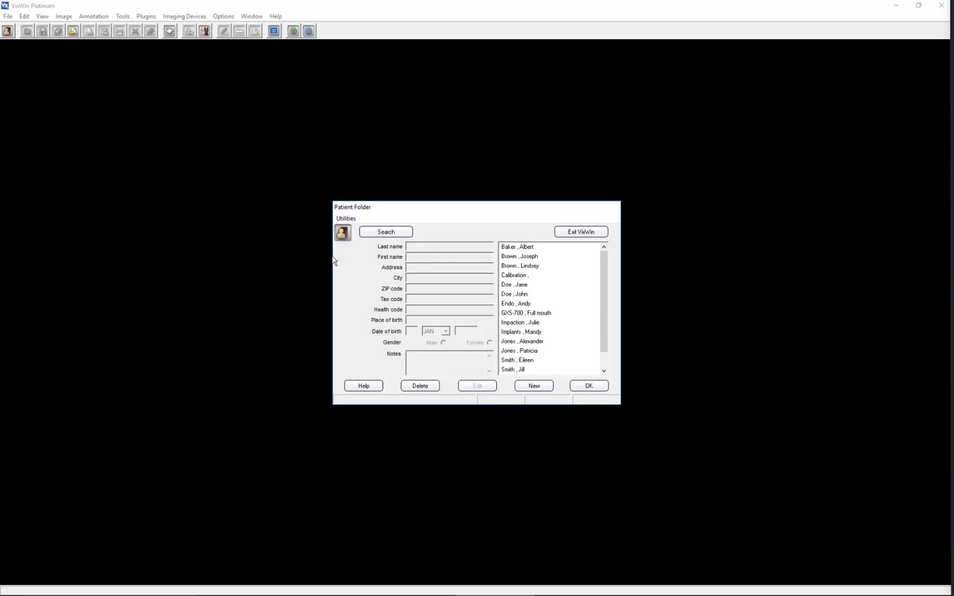
left_click(347, 220)
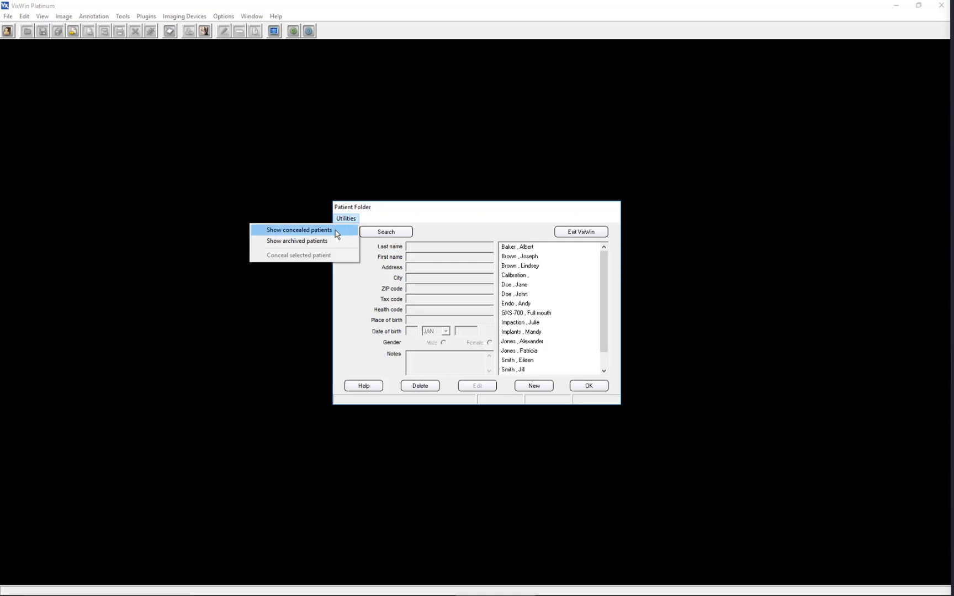
left_click(299, 230)
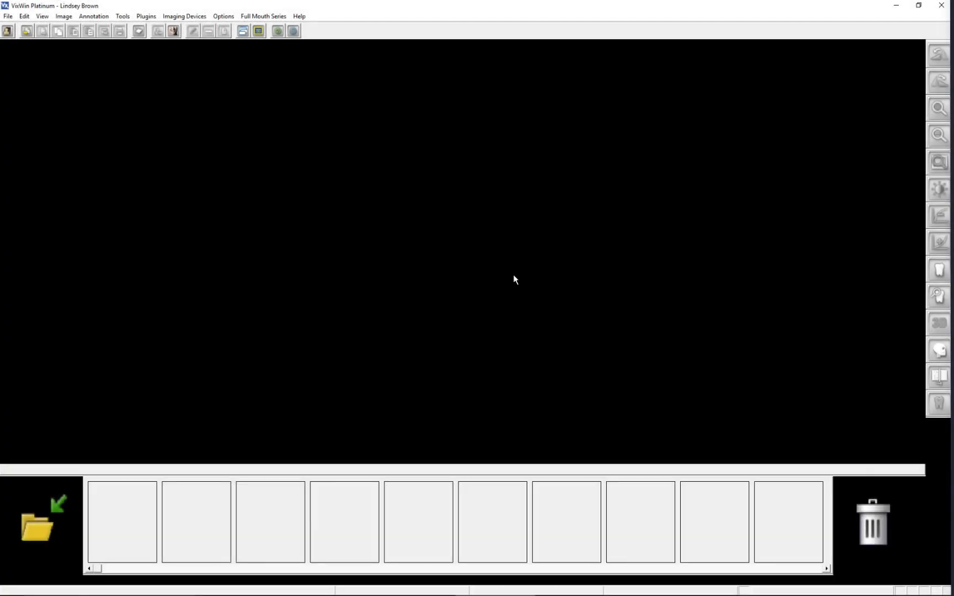
left_click(7, 31)
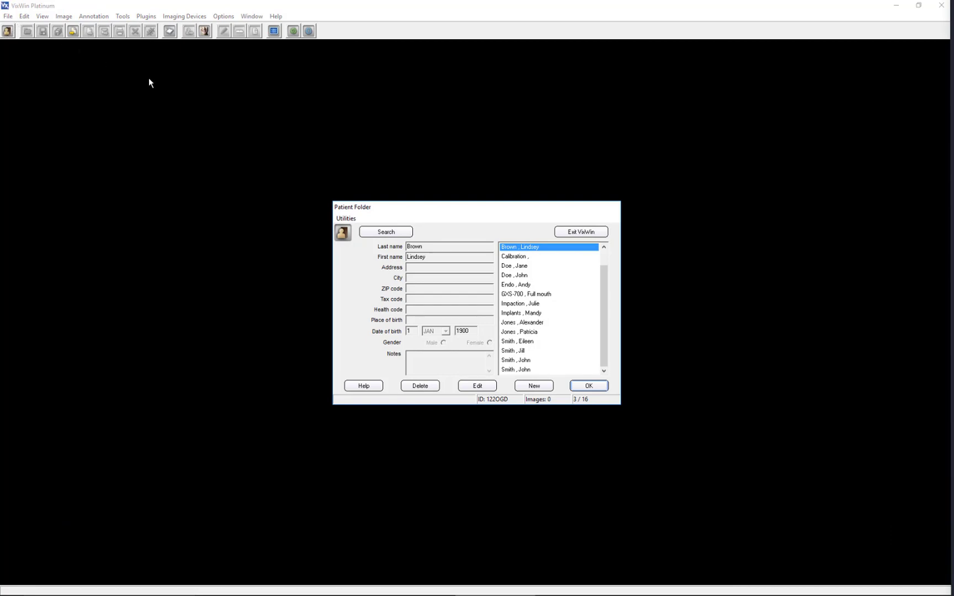
Step: Show the concealed patients in the patient list and bring the start of the list into view
left_click(346, 219)
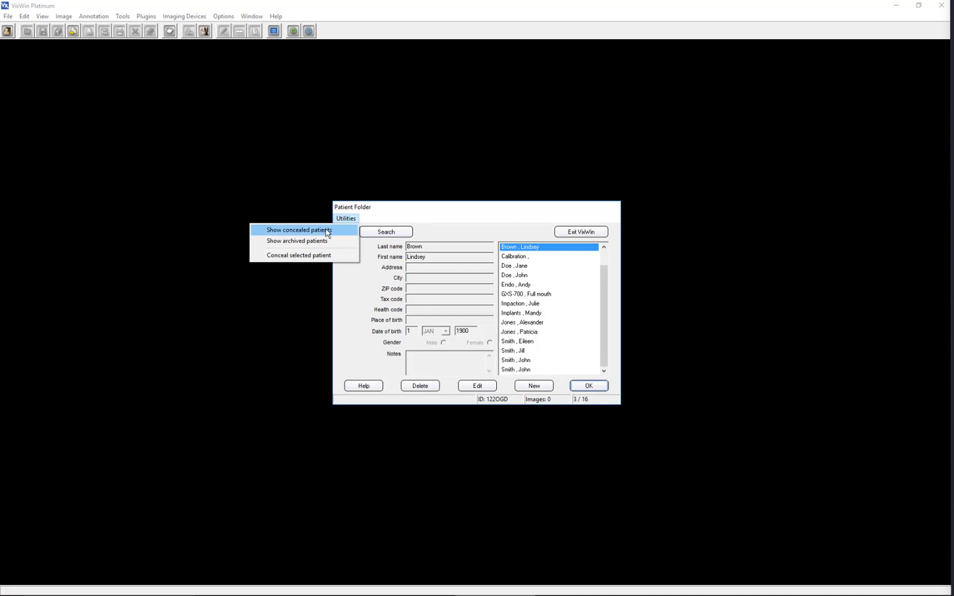
left_click(326, 229)
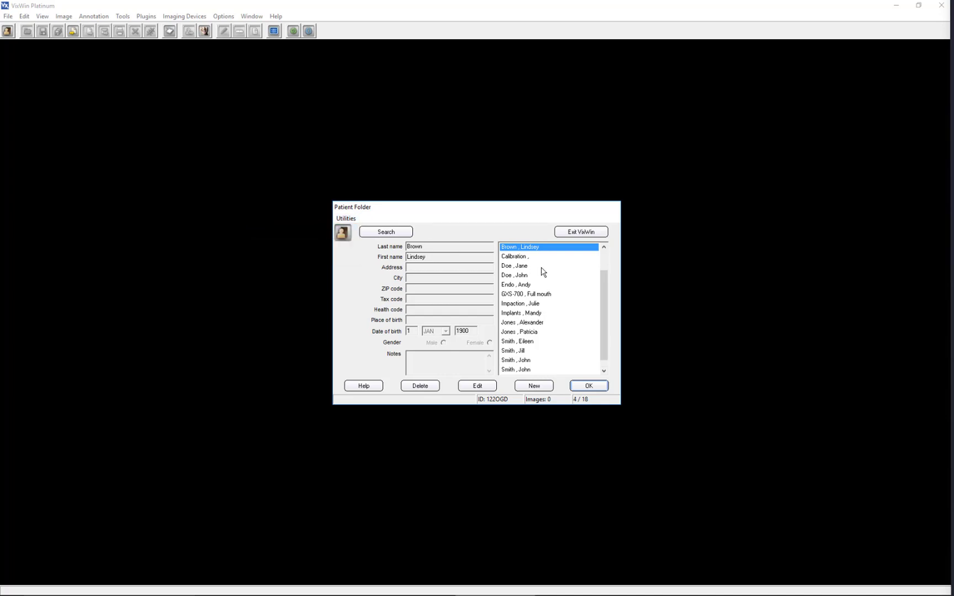
scroll(571, 284, "up", 1)
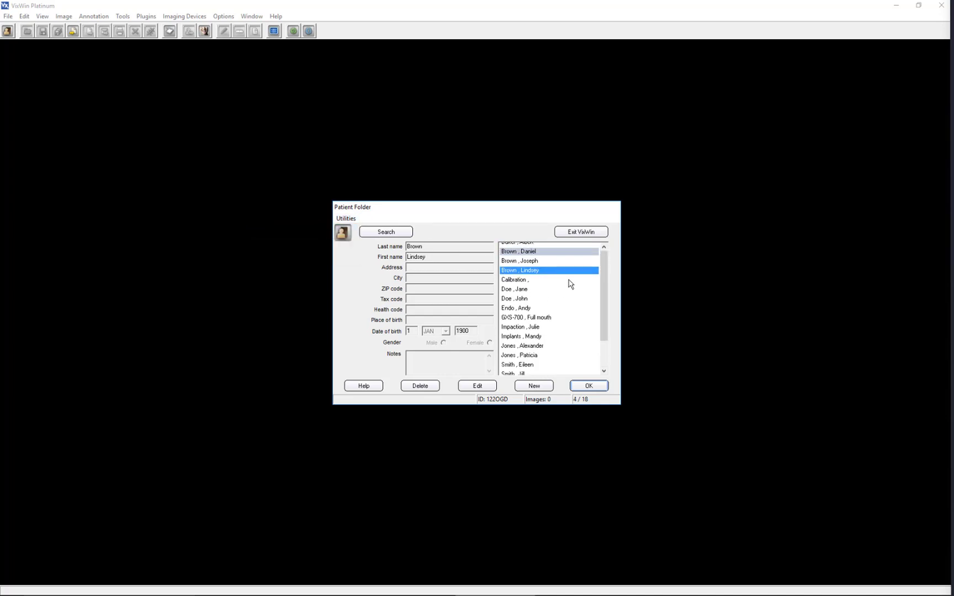
Step: Revive the concealed patient, the second entry in the patient list
left_click(527, 257)
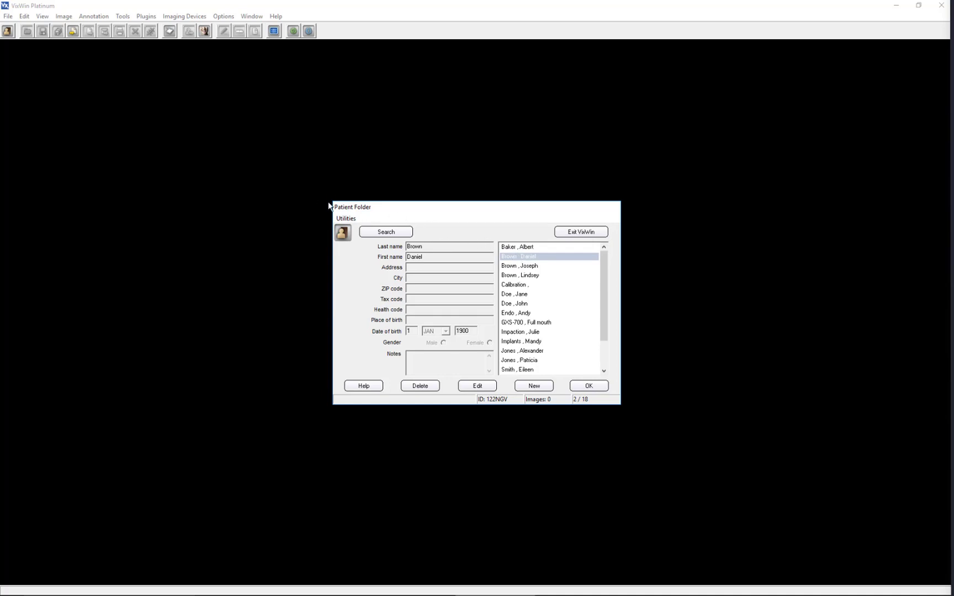
left_click(345, 219)
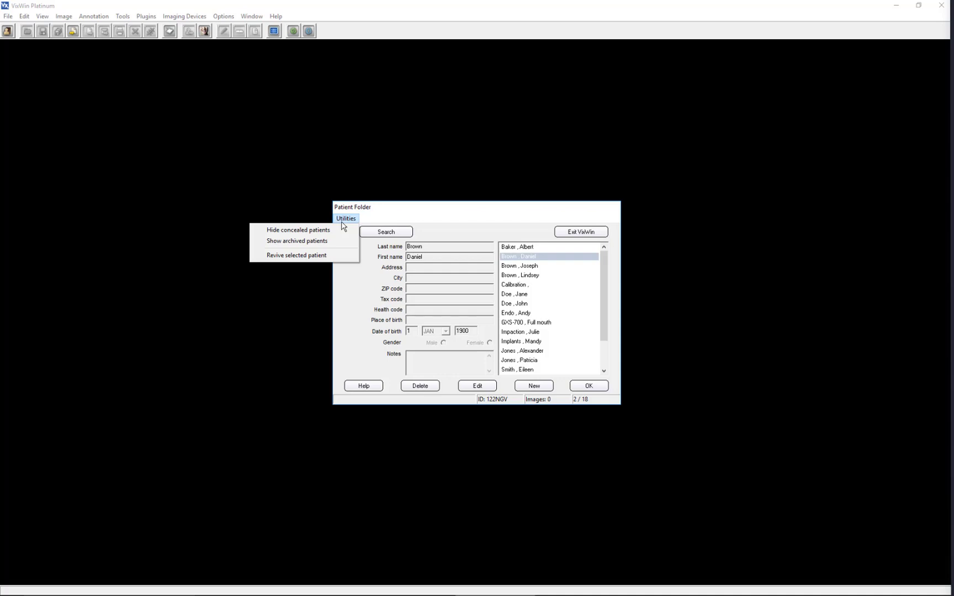
left_click(326, 255)
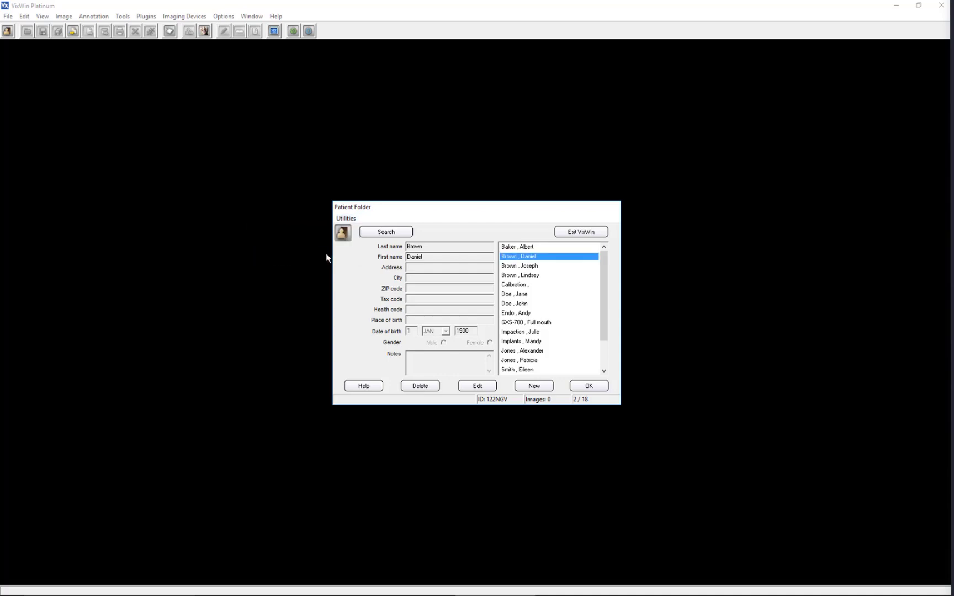
left_click(343, 219)
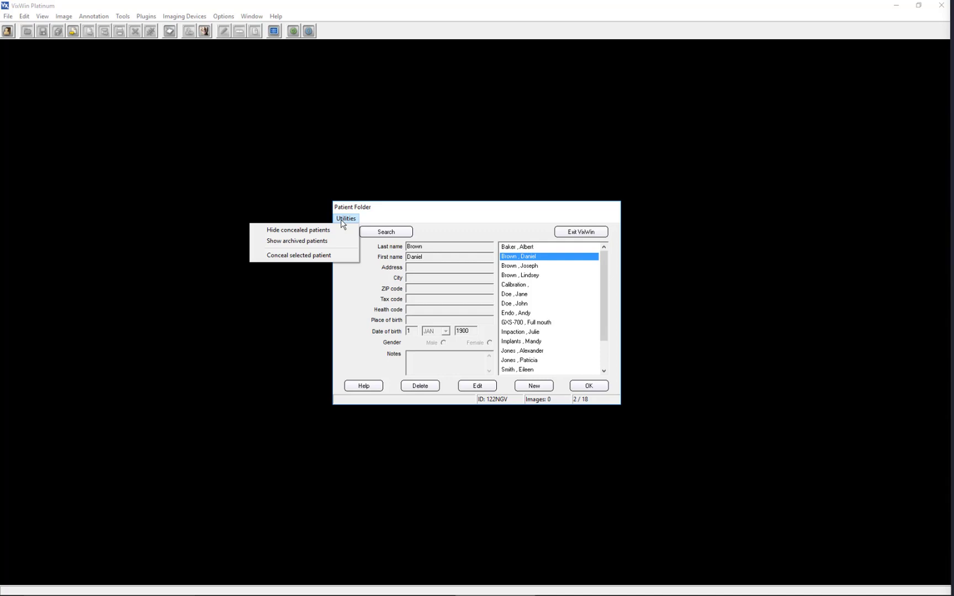
left_click(341, 220)
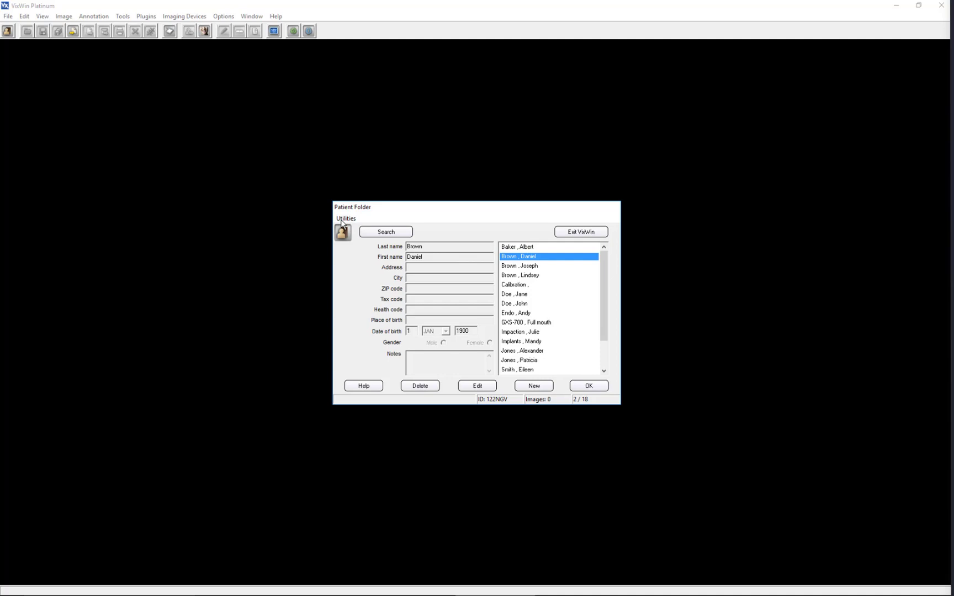